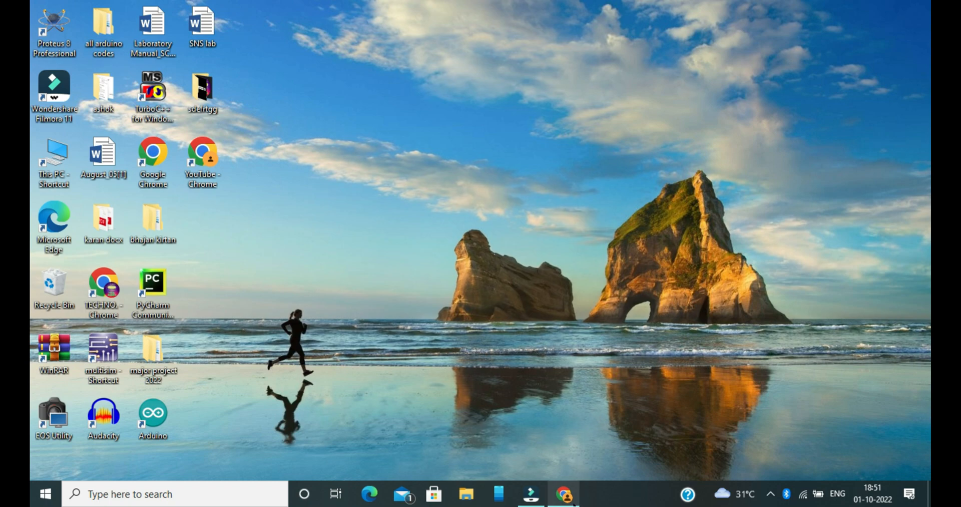
# - Open the Chrome browser, search Google for tinkercad and open the Tinkercad website
pyautogui.click(571, 498)
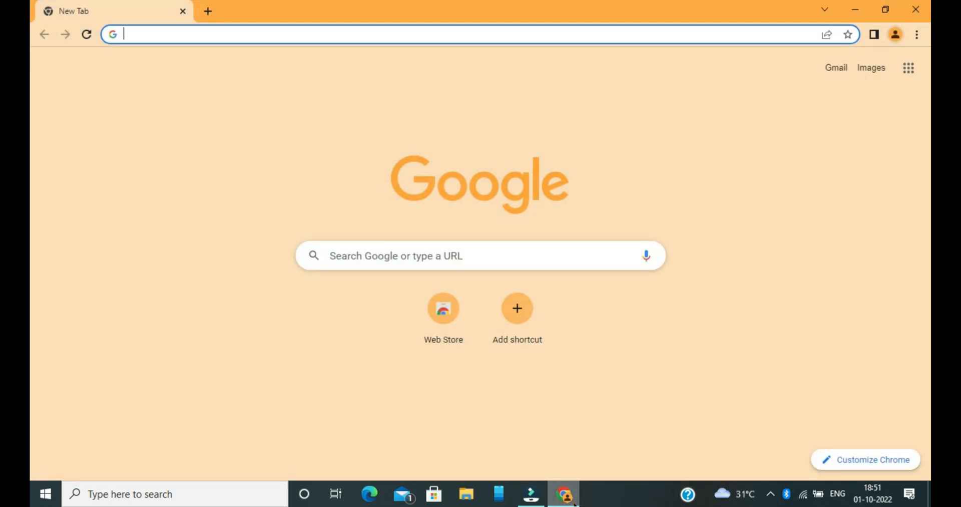
pyautogui.click(419, 261)
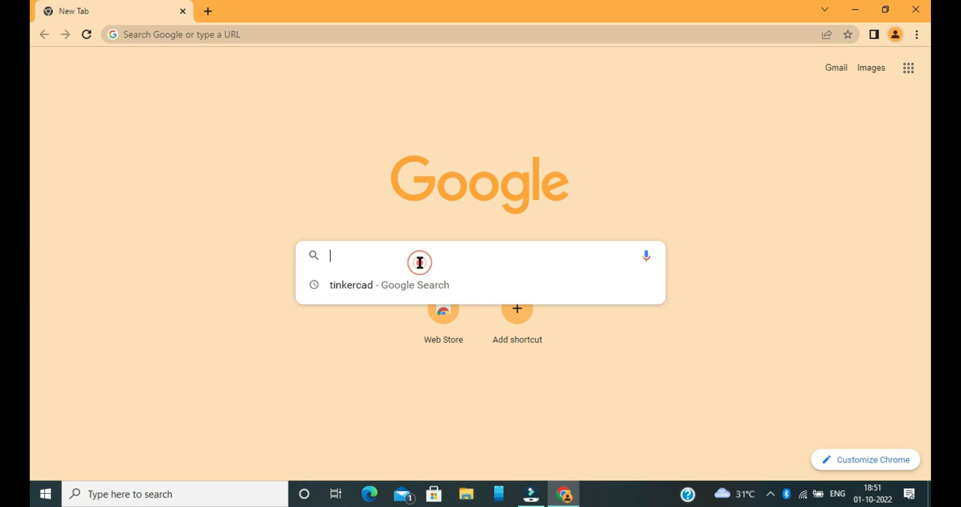
pyautogui.write('tin')
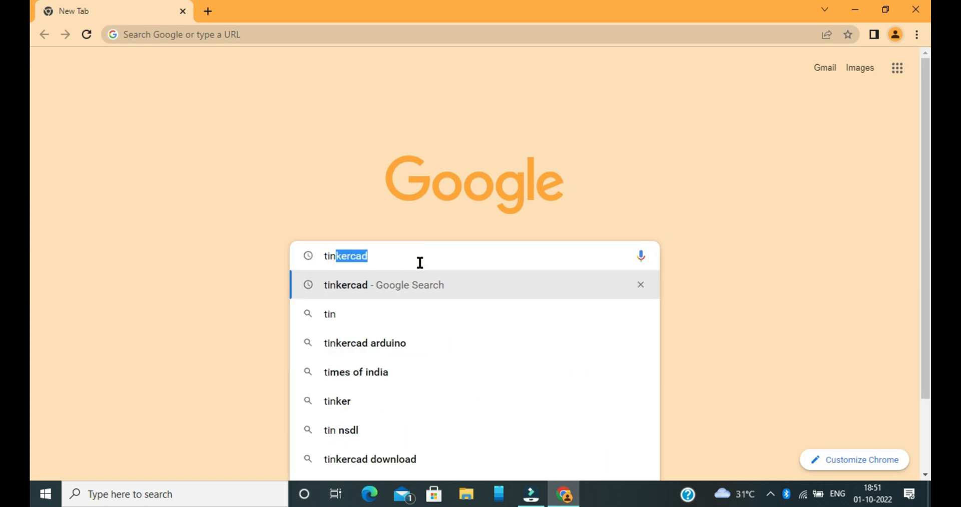
pyautogui.write('ker')
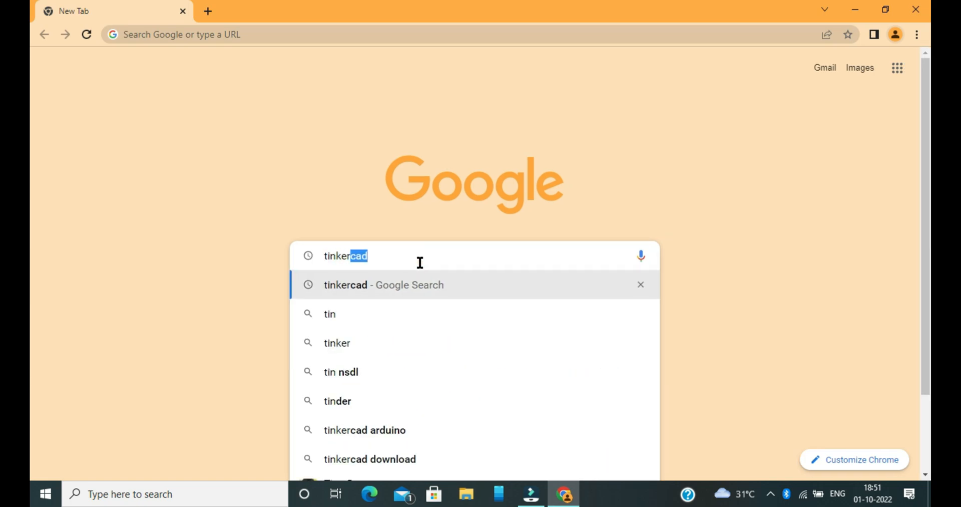
pyautogui.write('cad')
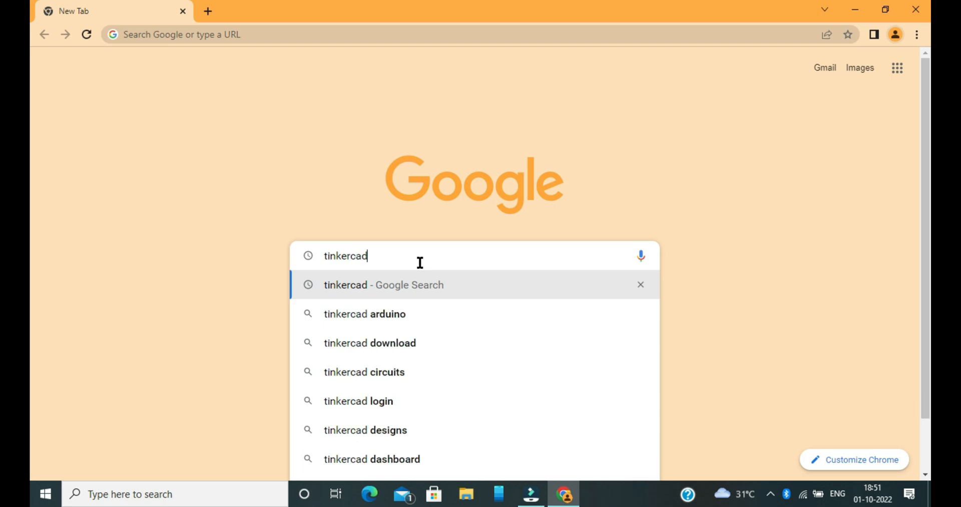
pyautogui.press('Return')
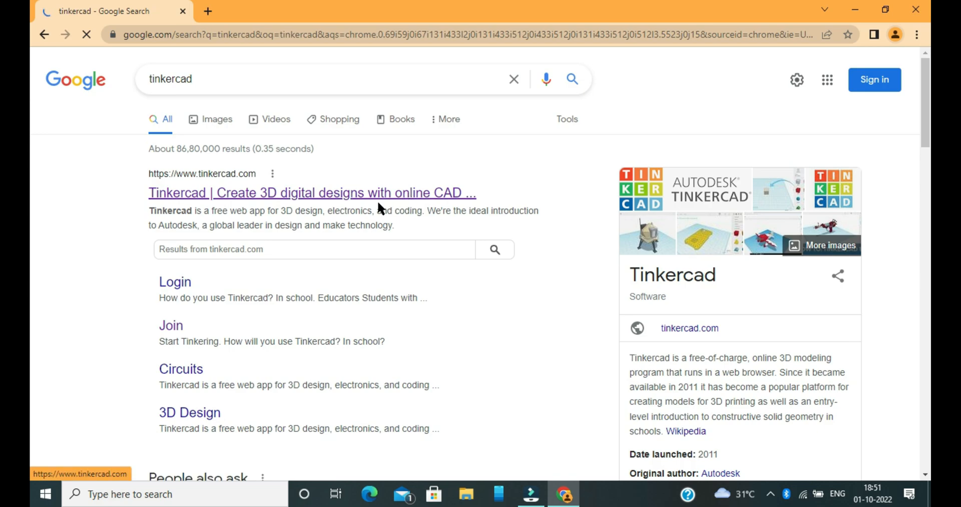
pyautogui.click(356, 192)
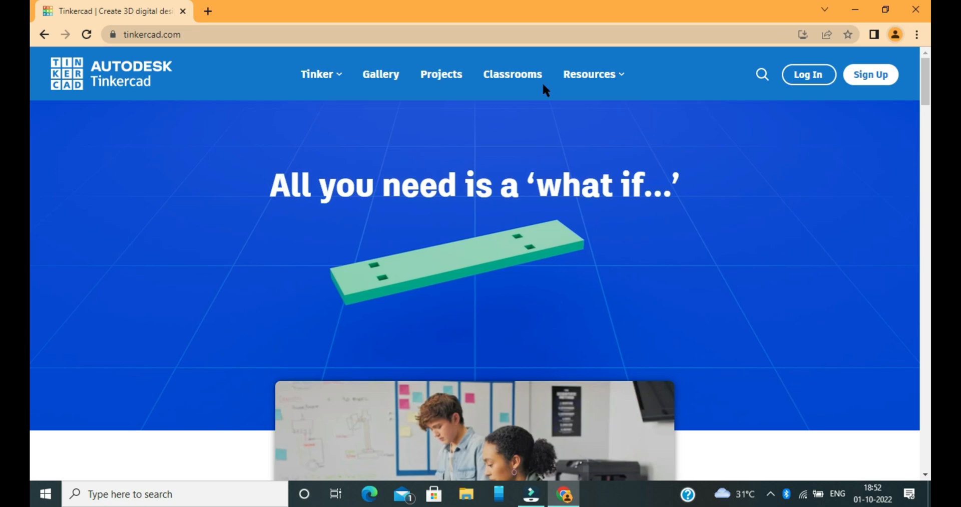
# - Sign up for a personal Tinkercad account through Google, submitting the account email and password
pyautogui.click(863, 76)
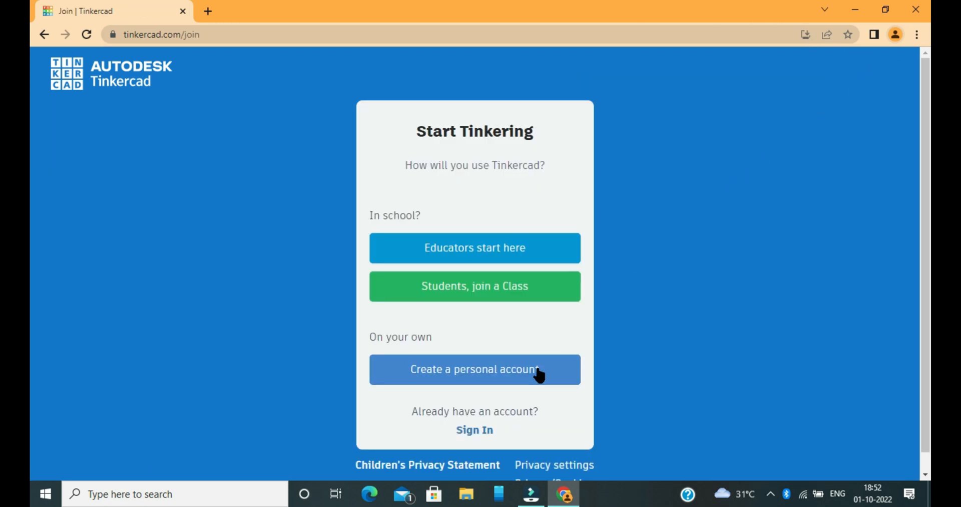
pyautogui.click(495, 370)
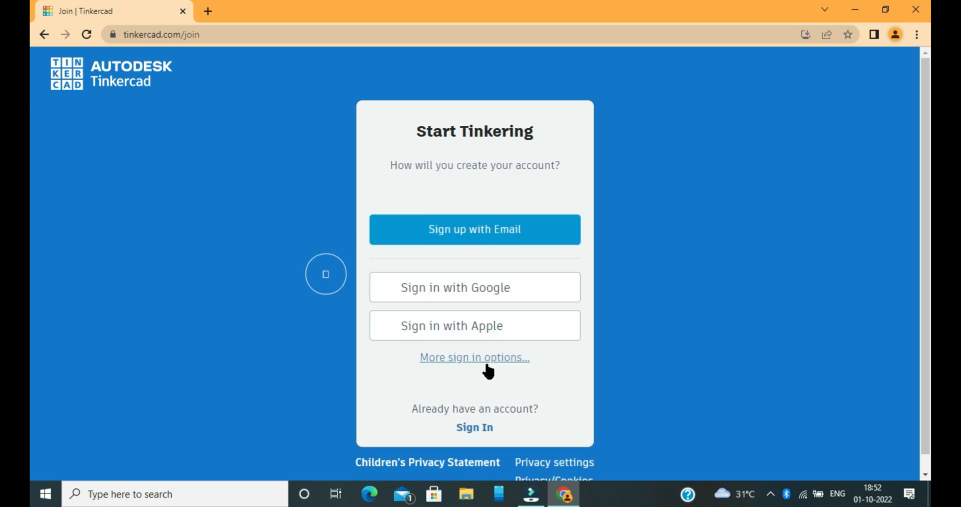
pyautogui.click(464, 290)
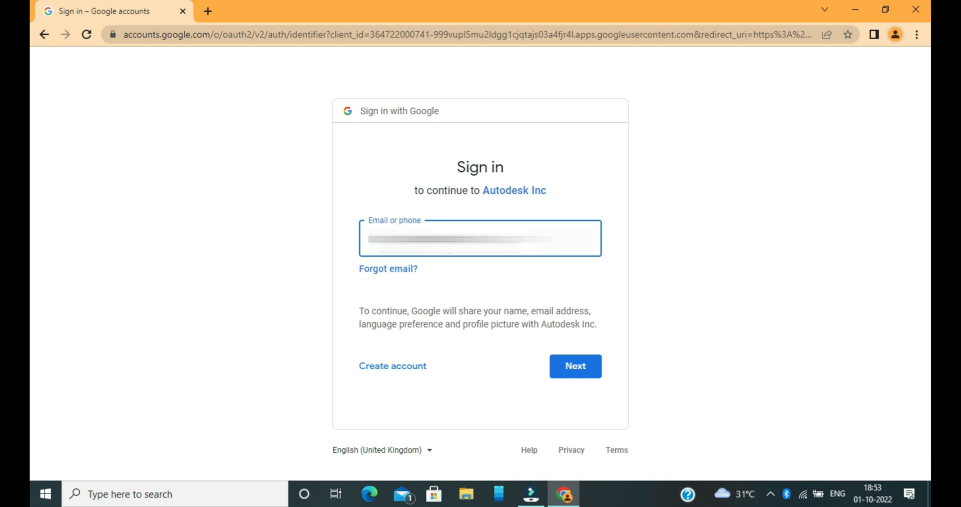
pyautogui.click(575, 366)
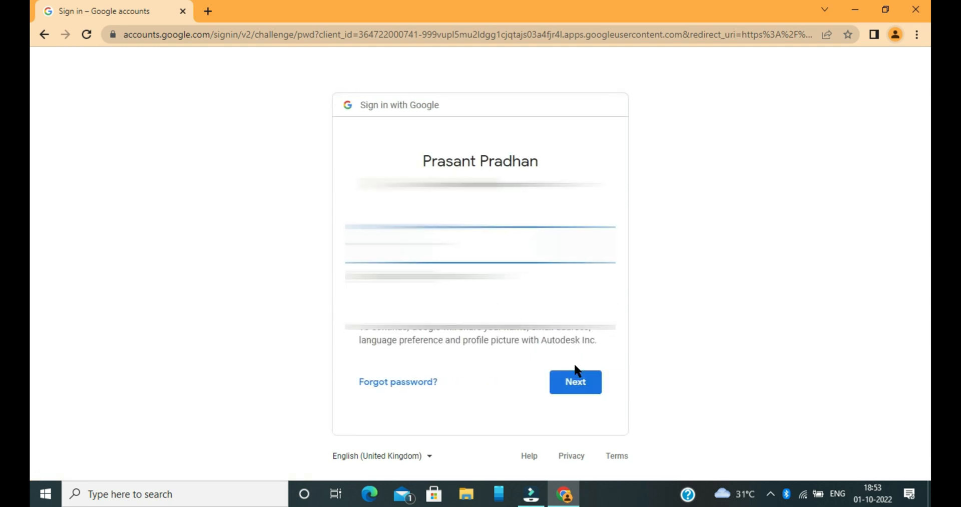
pyautogui.click(582, 380)
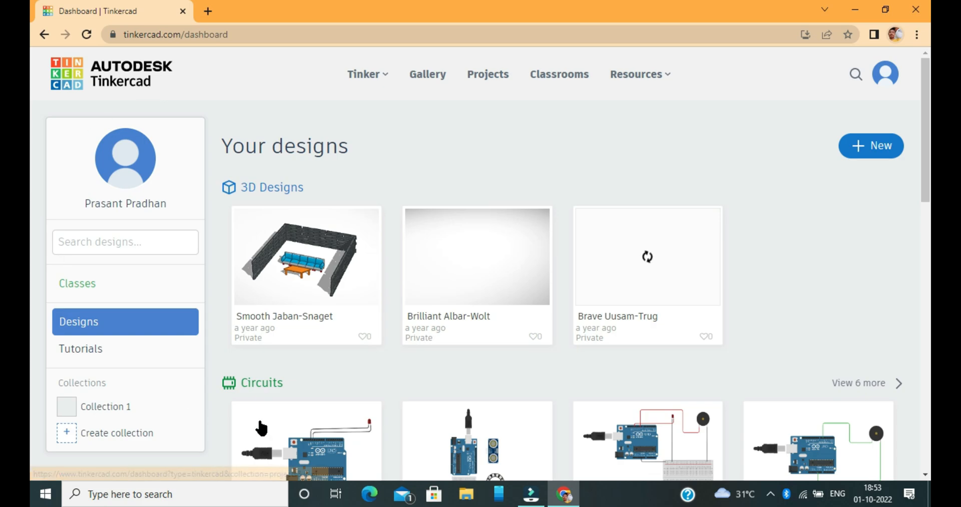
# - Create a new circuit design from the dashboard and dismiss the micro:bit component notice
pyautogui.moveTo(595, 239)
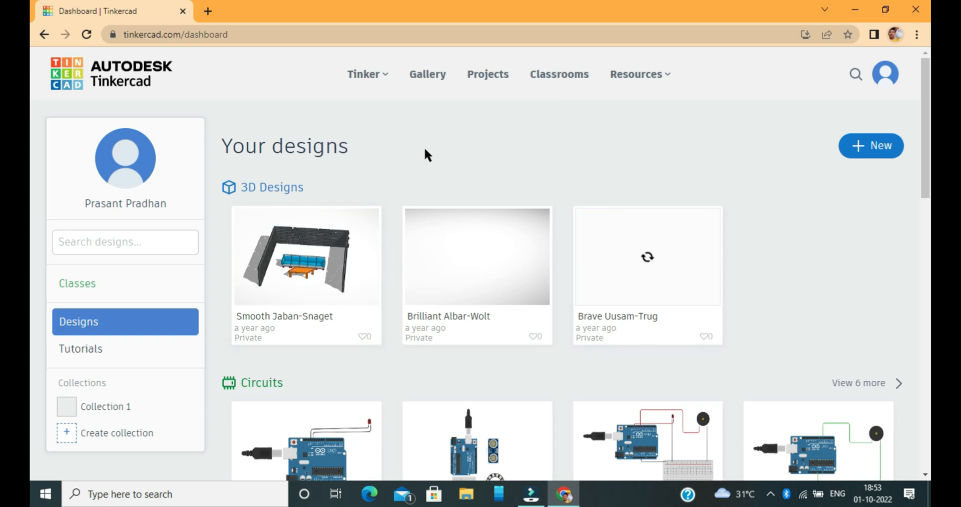
pyautogui.click(120, 326)
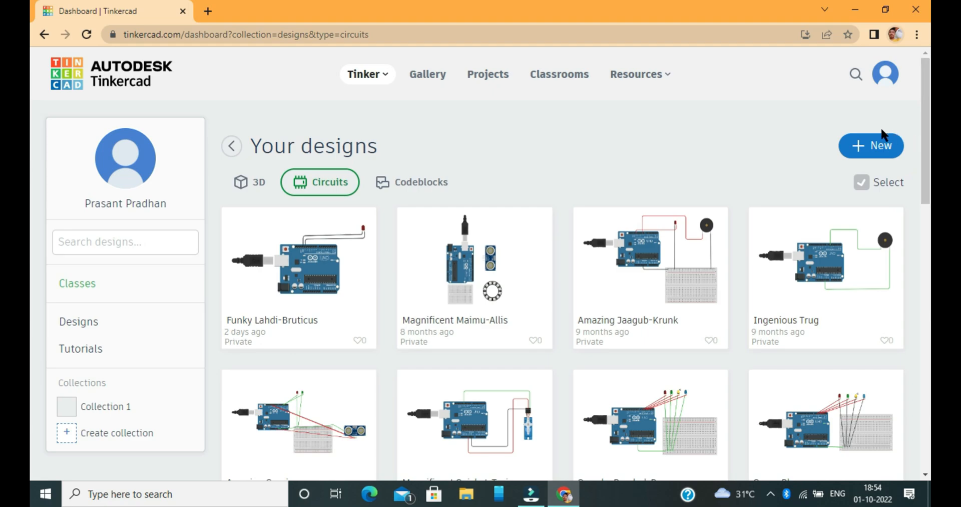
pyautogui.click(878, 148)
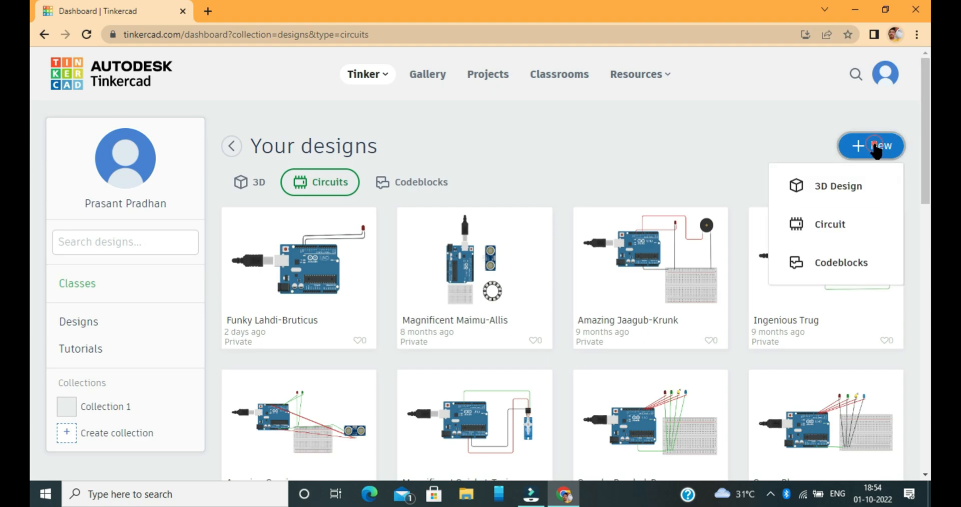
pyautogui.click(828, 226)
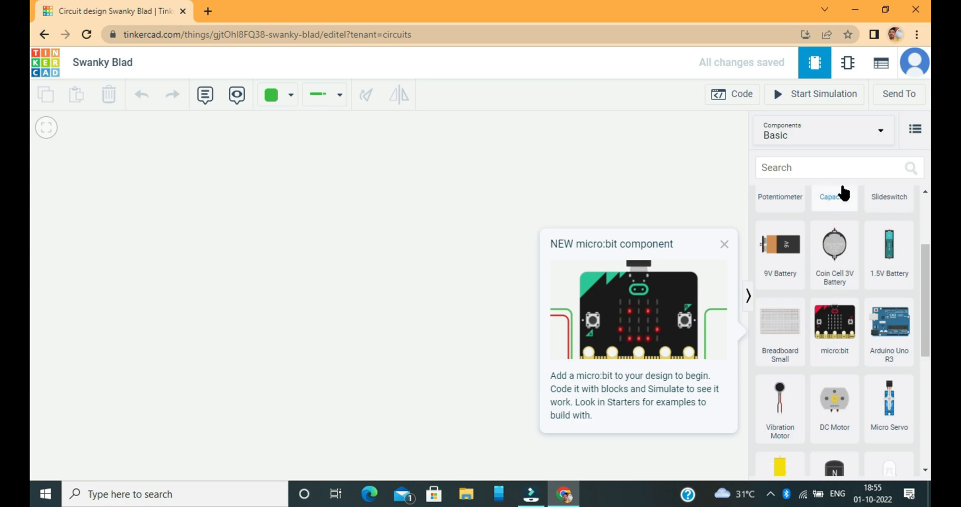
pyautogui.moveTo(927, 273); pyautogui.dragTo(928, 223)
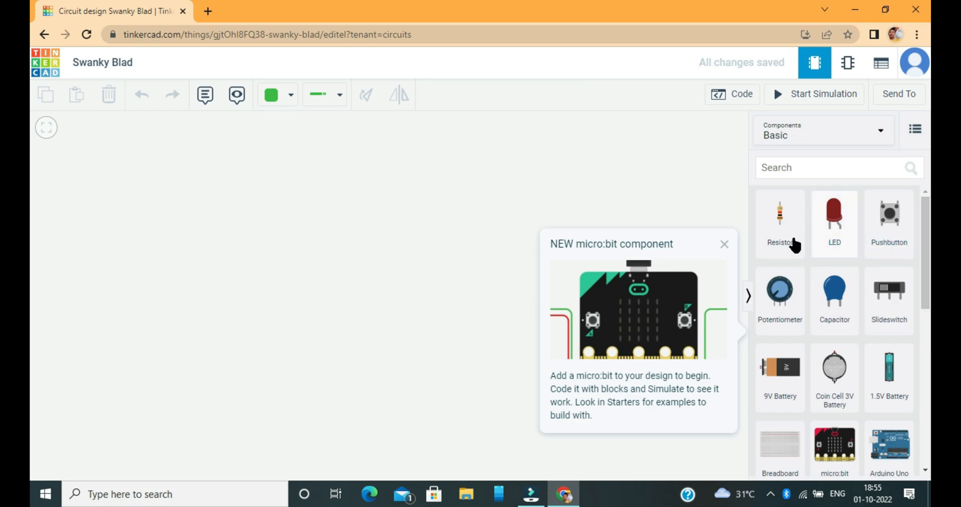
pyautogui.click(725, 243)
# - Search the component library for arduino uno r3 and browse the matching parts and starters
pyautogui.click(783, 165)
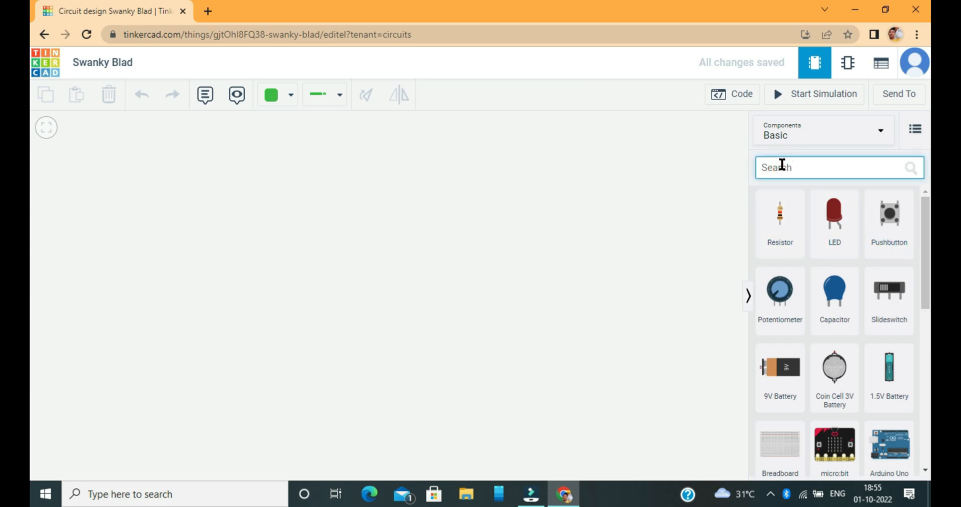
pyautogui.write('arduino')
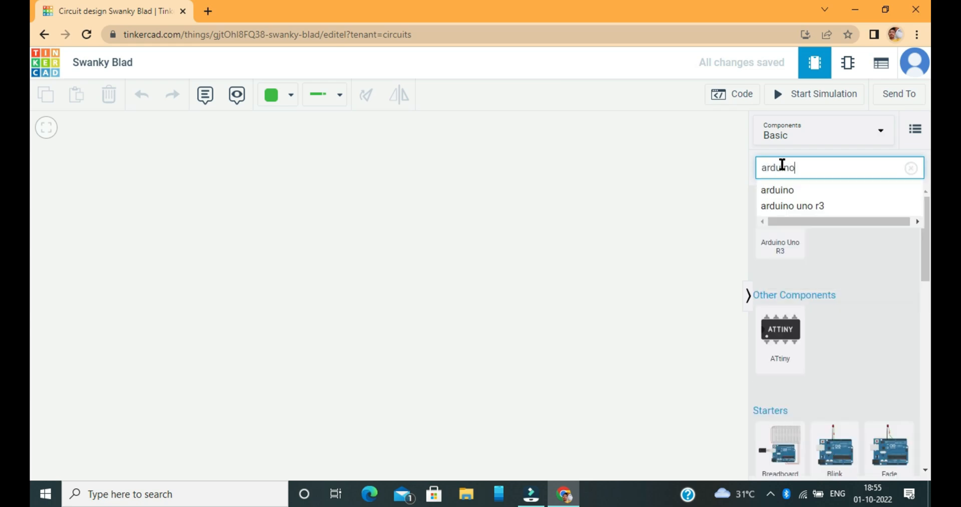
pyautogui.click(804, 210)
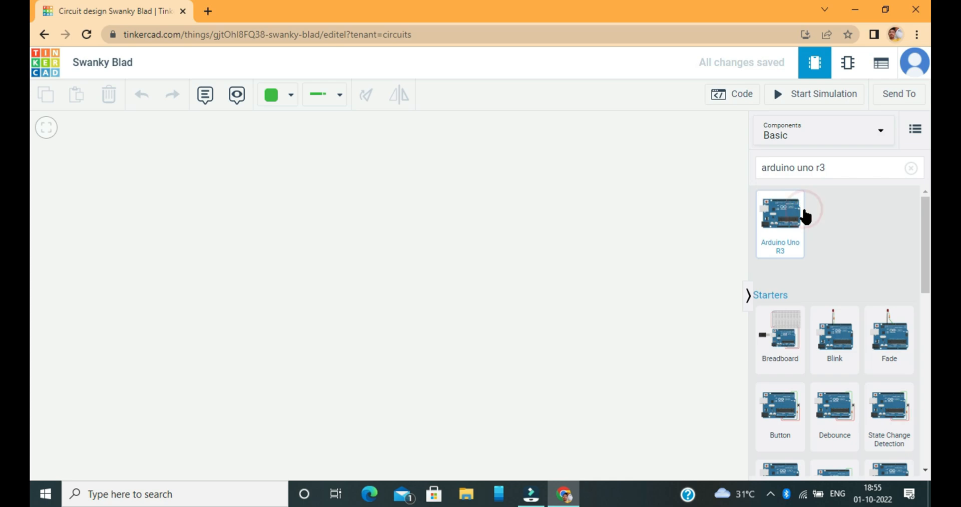
pyautogui.moveTo(926, 235); pyautogui.dragTo(926, 417)
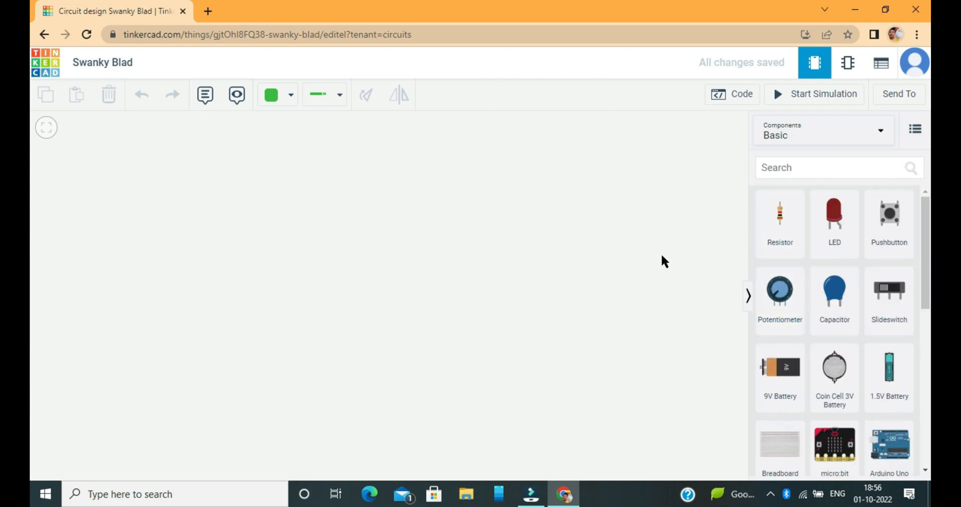
# - Find the Arduino Uno R3 in the component library and place it in the workspace
pyautogui.click(783, 169)
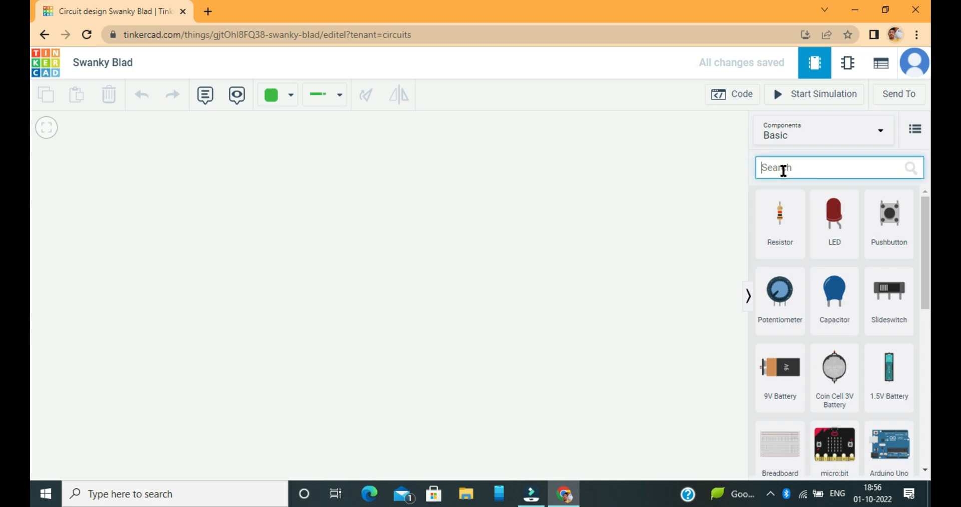
pyautogui.write('arduino')
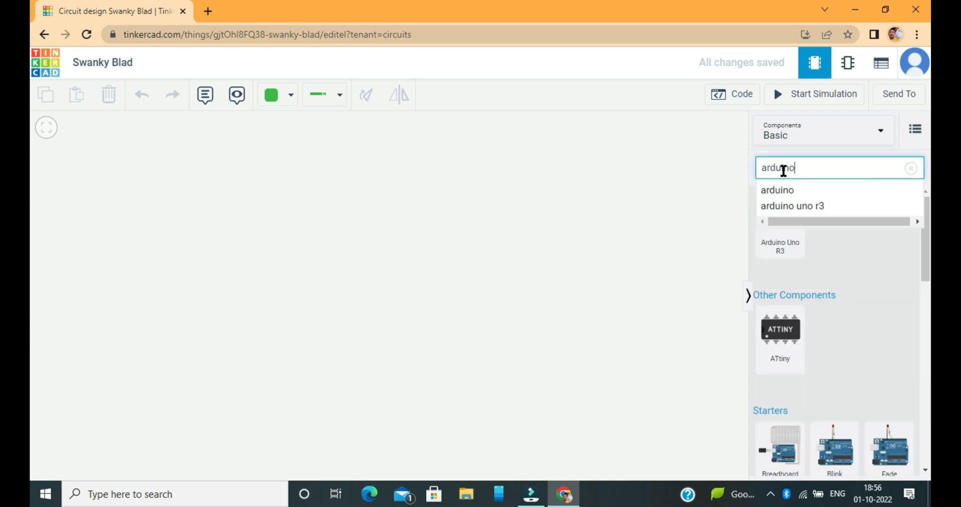
pyautogui.click(793, 205)
pyautogui.moveTo(779, 216); pyautogui.dragTo(305, 255)
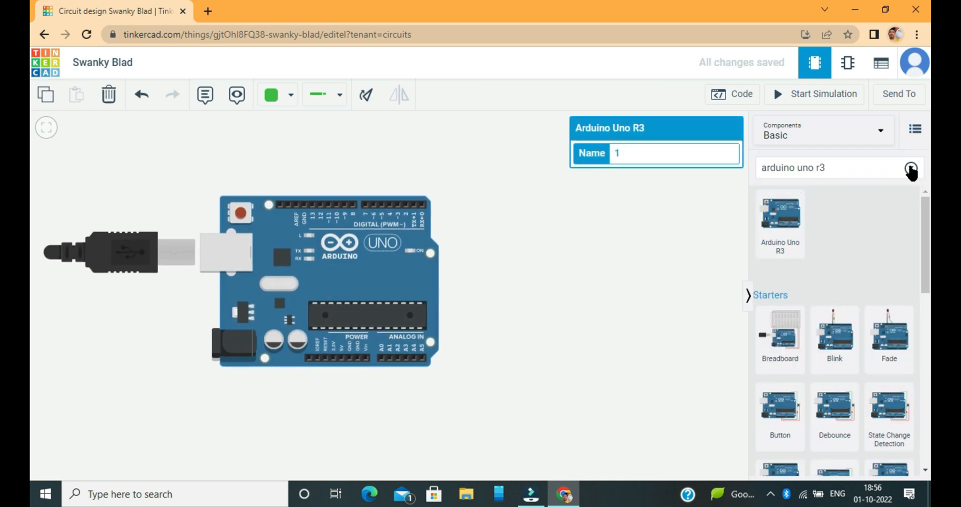
# - Clear the component search and place an LED above and to the right of the Arduino board
pyautogui.click(911, 167)
pyautogui.moveTo(834, 216); pyautogui.dragTo(478, 167)
pyautogui.click(478, 167)
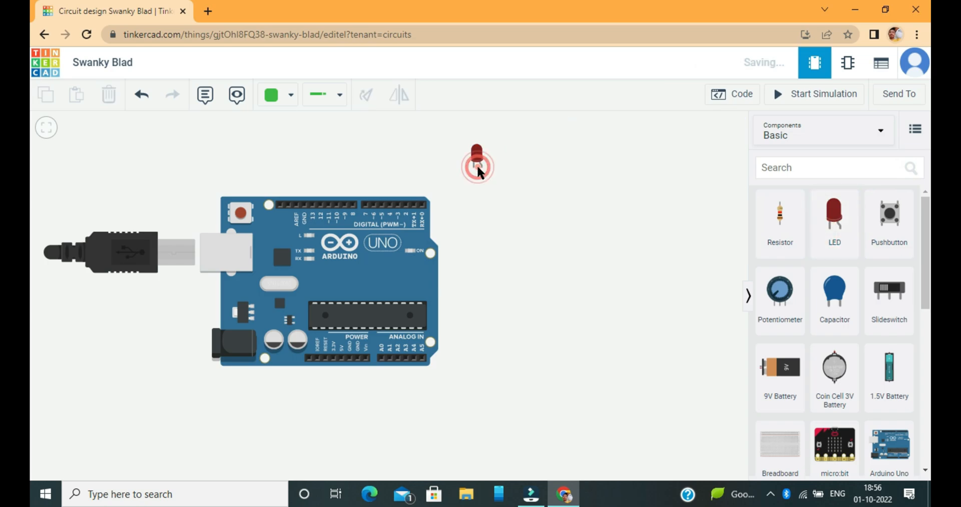
# - Wire digital pin 13 of the Arduino to the LED's anode, routing the wire with right-angle bends above the board
pyautogui.click(314, 195)
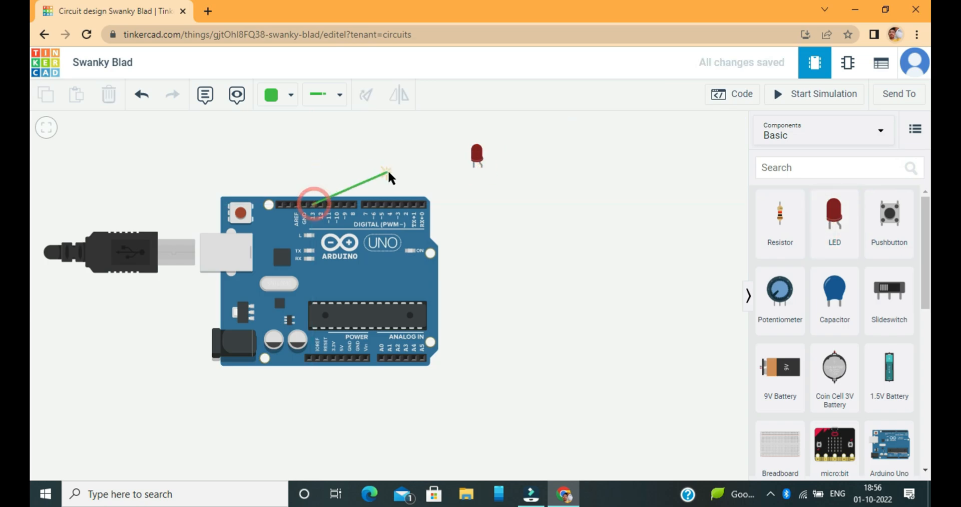
pyautogui.click(314, 185)
pyautogui.click(482, 185)
pyautogui.click(481, 167)
# - Wire the Arduino's GND pin beside pin 13 to the LED's cathode, running parallel above the first wire
pyautogui.click(304, 205)
pyautogui.click(302, 174)
pyautogui.click(472, 175)
pyautogui.click(474, 162)
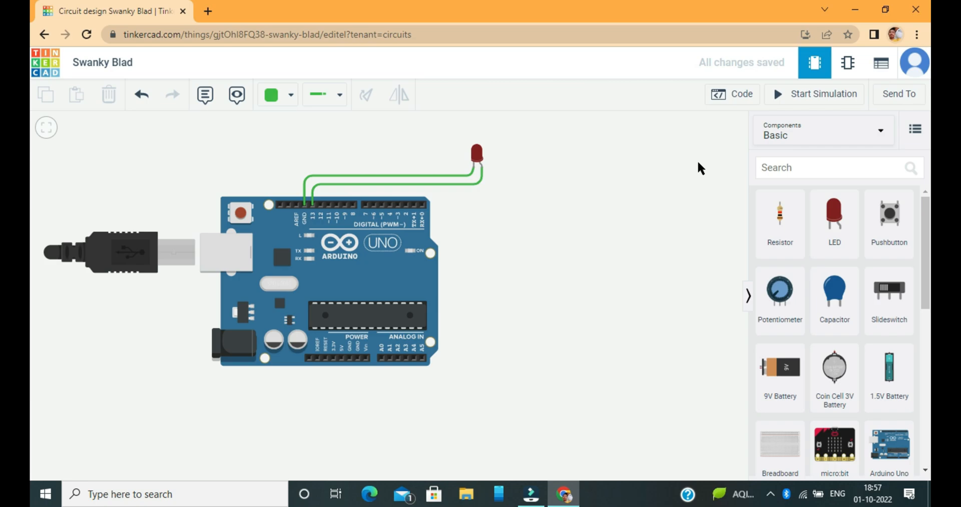
# - Open the Arduino's code and switch the editing mode from Blocks to Text, accepting the loss of the blocks
pyautogui.click(738, 96)
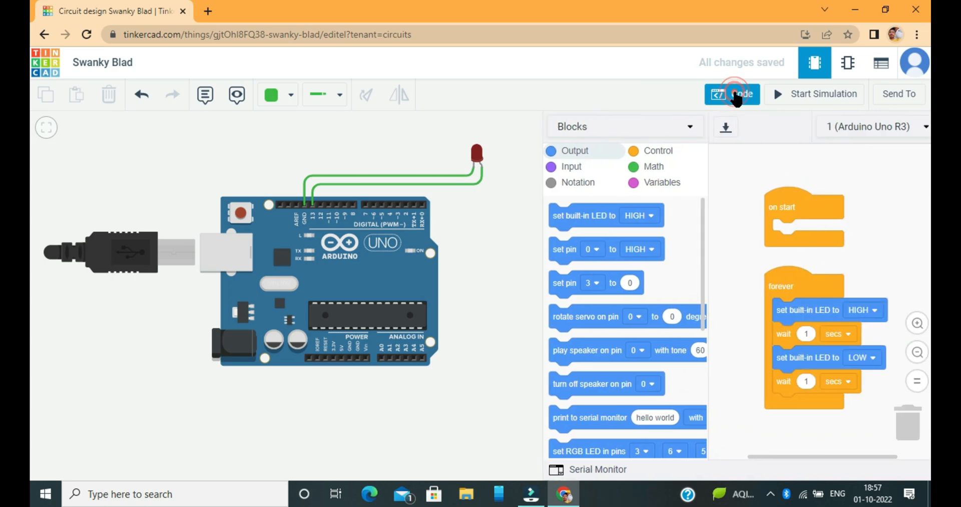
pyautogui.click(673, 130)
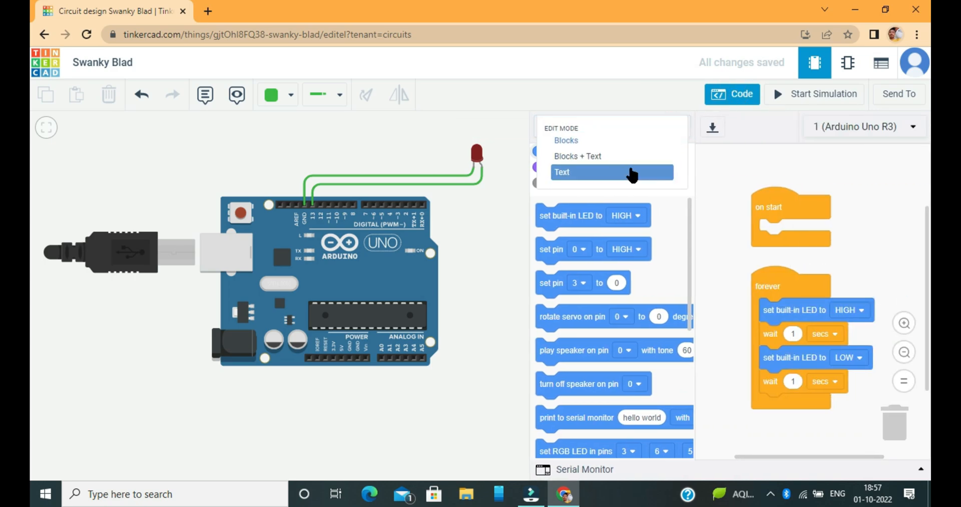
pyautogui.click(617, 173)
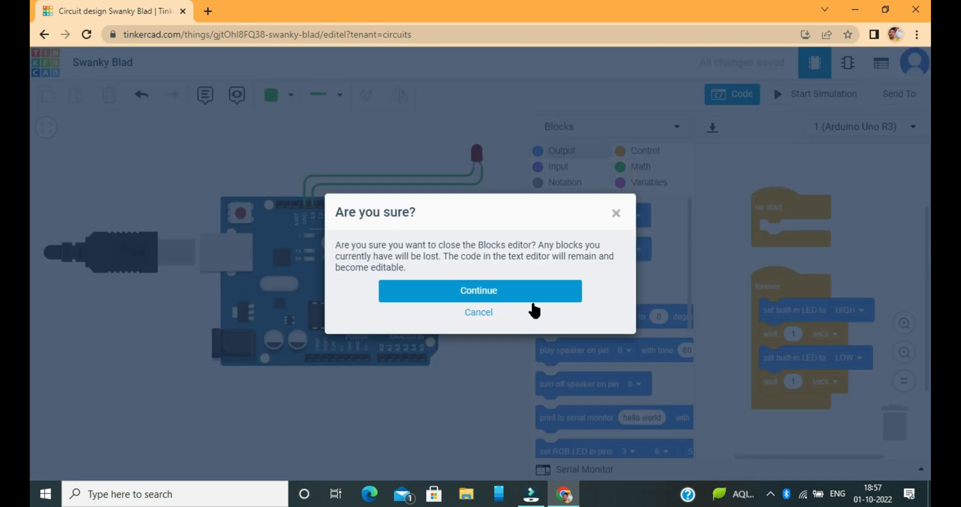
pyautogui.click(533, 299)
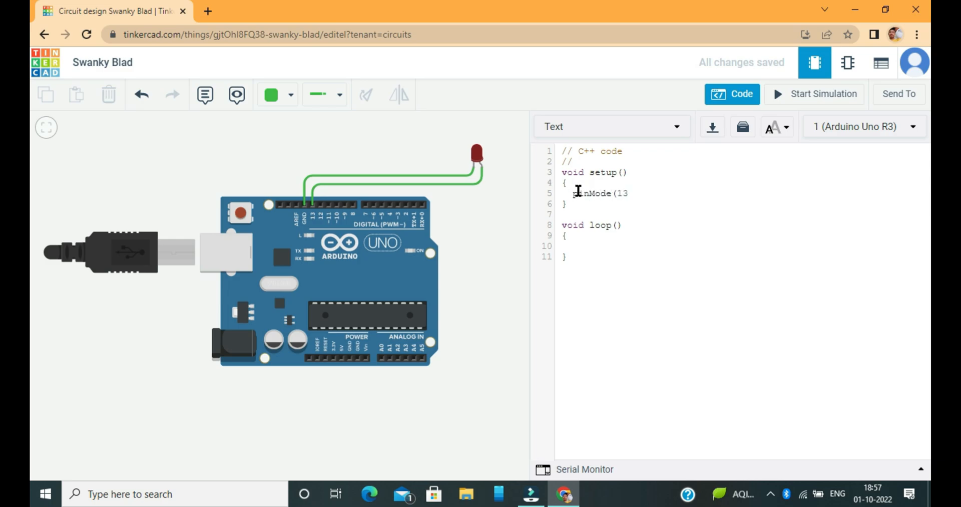
# - Write pinMode(13,OUTPUT); in setup() and digitalWrite(13,HIGH); in loop()
pyautogui.write('OUTPUT);')
pyautogui.click(579, 246)
pyautogui.write('digitalWri')
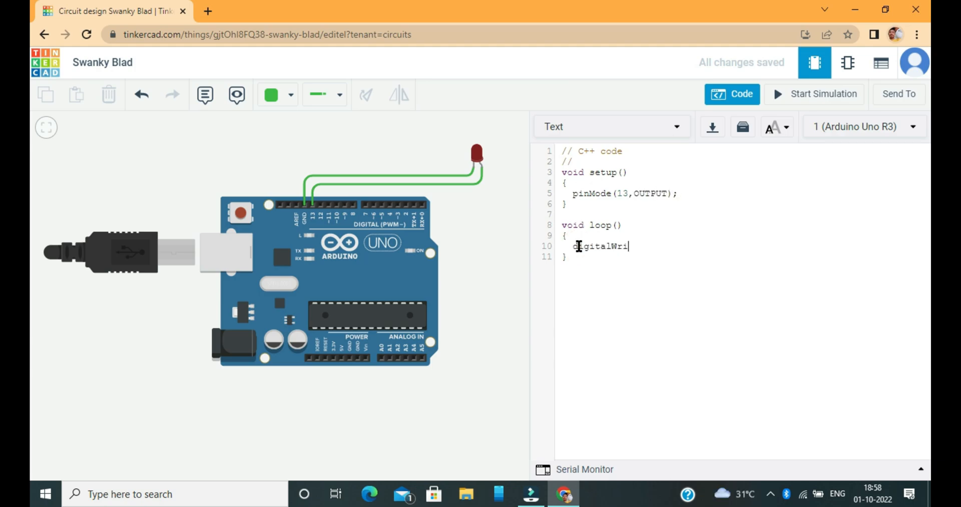
pyautogui.write('te(13,HIGH);')
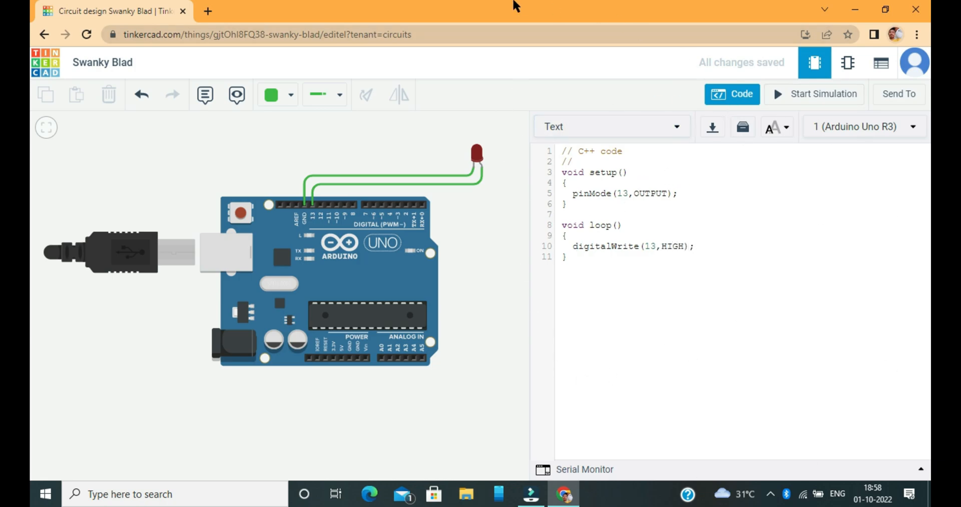
# - Close the code editor, run the simulation to check the LED up close, and stop it
pyautogui.click(746, 95)
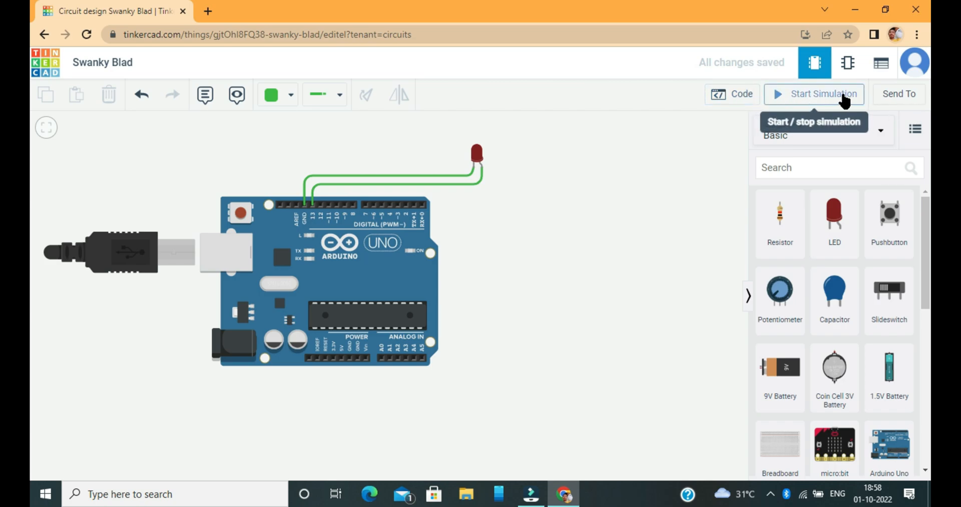
pyautogui.click(822, 101)
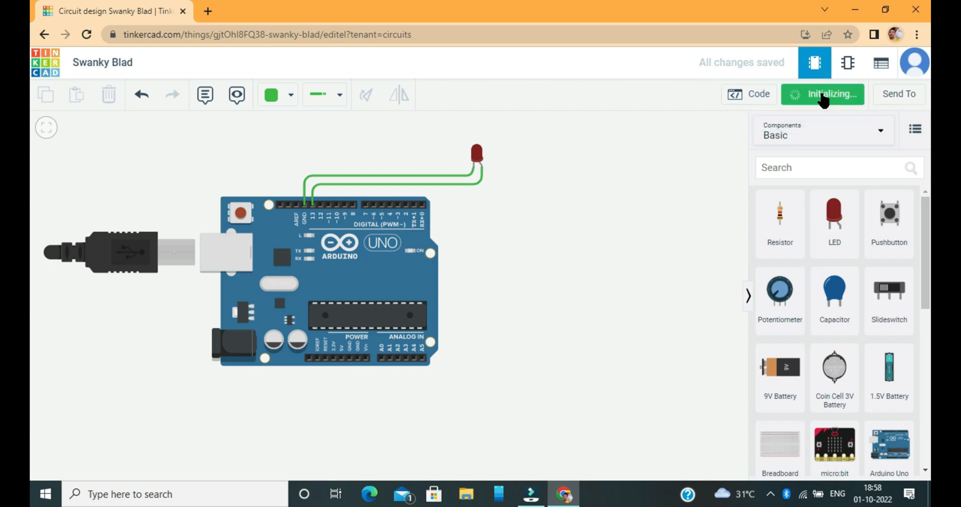
pyautogui.scroll(5, 483, 145)
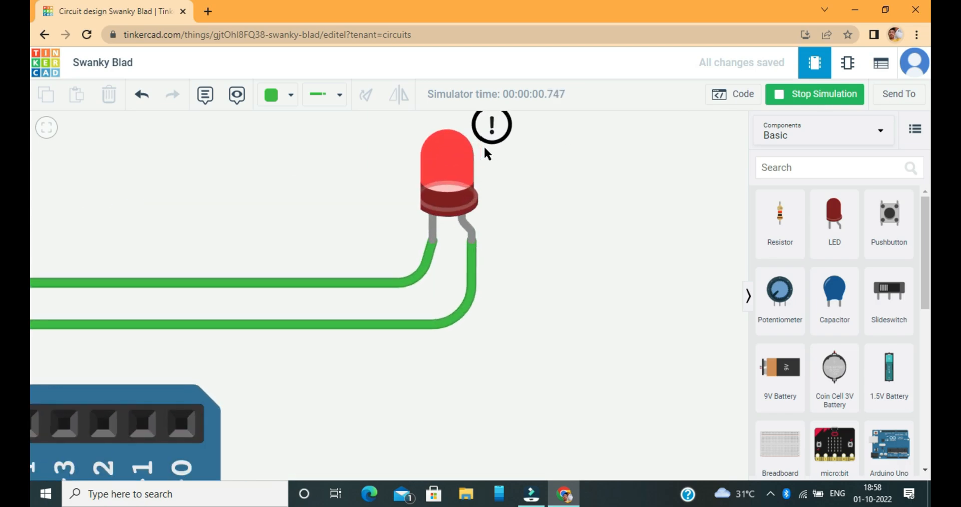
pyautogui.scroll(-5, 483, 145)
pyautogui.click(795, 95)
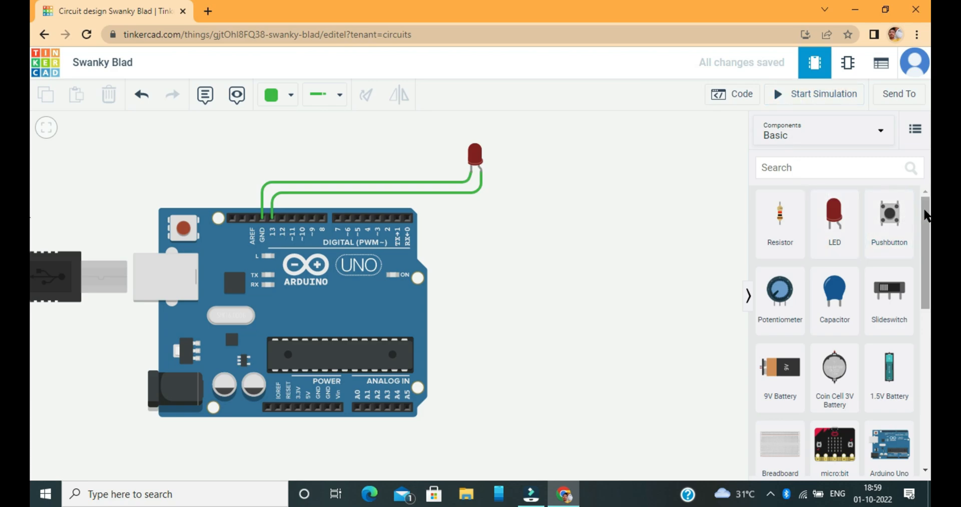
pyautogui.moveTo(925, 215)
pyautogui.mouseDown()
pyautogui.moveTo(928, 343)
pyautogui.moveTo(926, 200)
pyautogui.mouseUp()
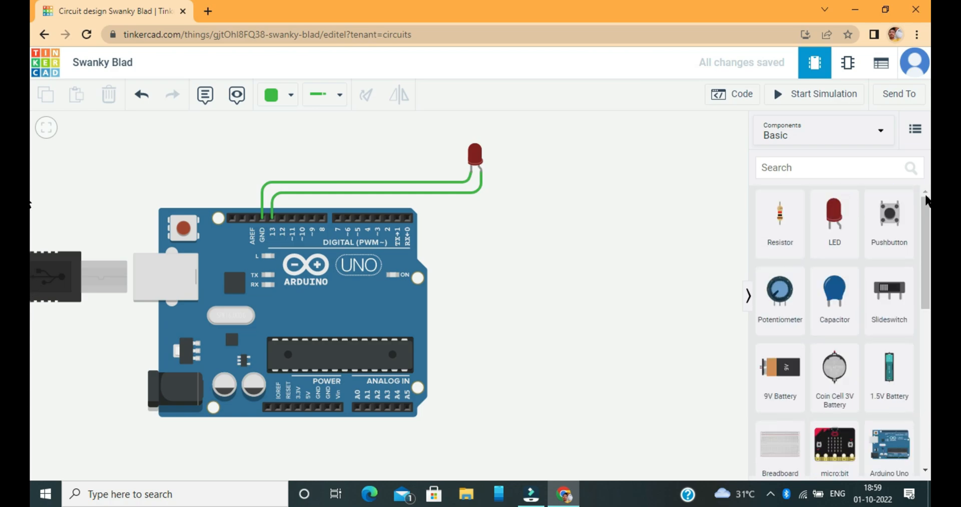